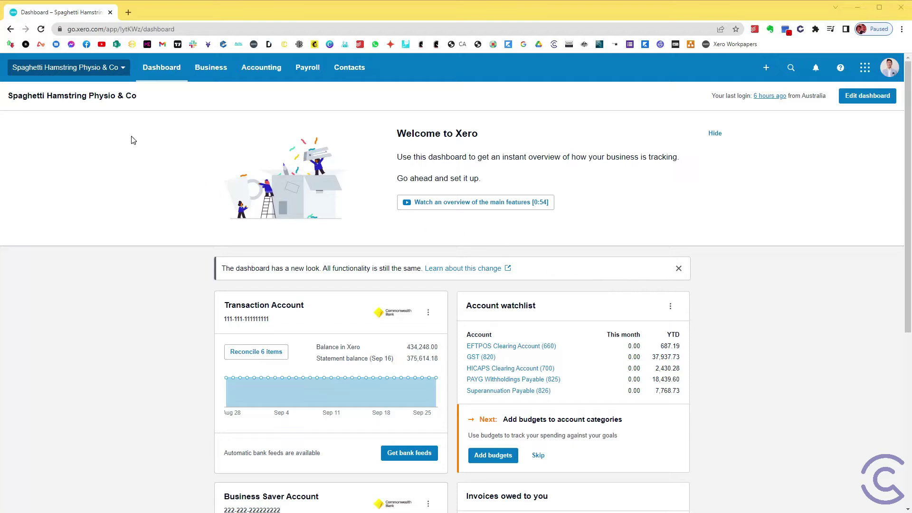
- Open the organisation's tracking categories in the advanced accounting settings
left_click(119, 69)
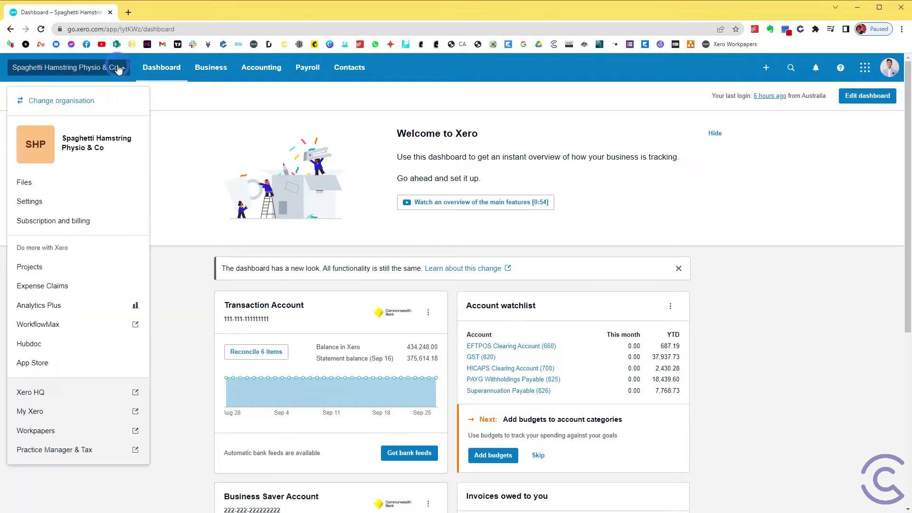
left_click(83, 207)
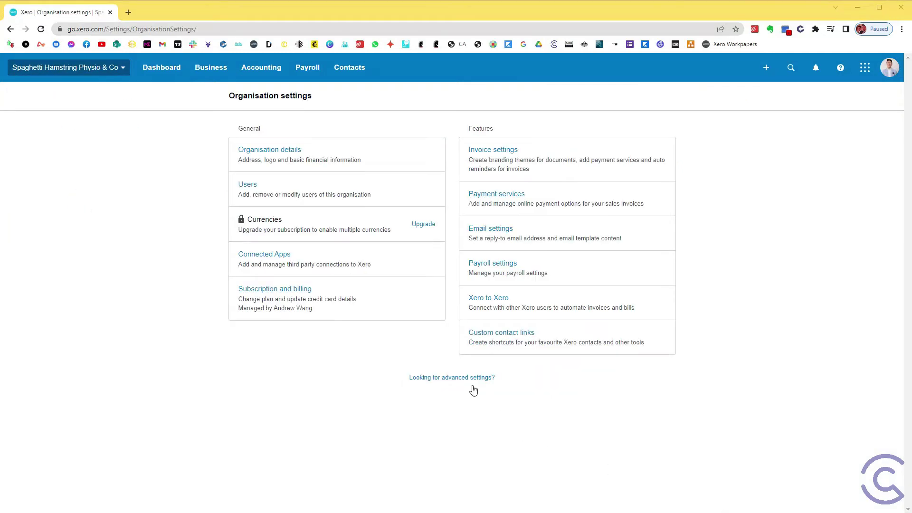
left_click(473, 380)
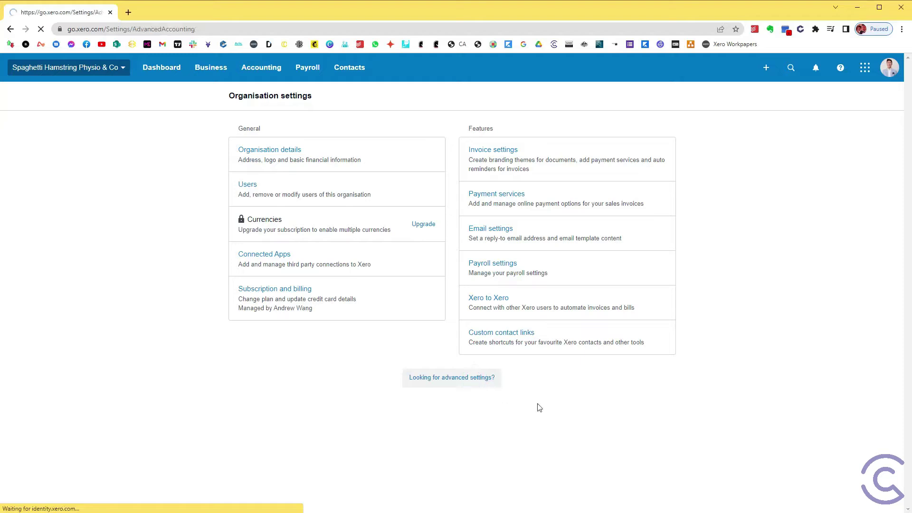
left_click(522, 297)
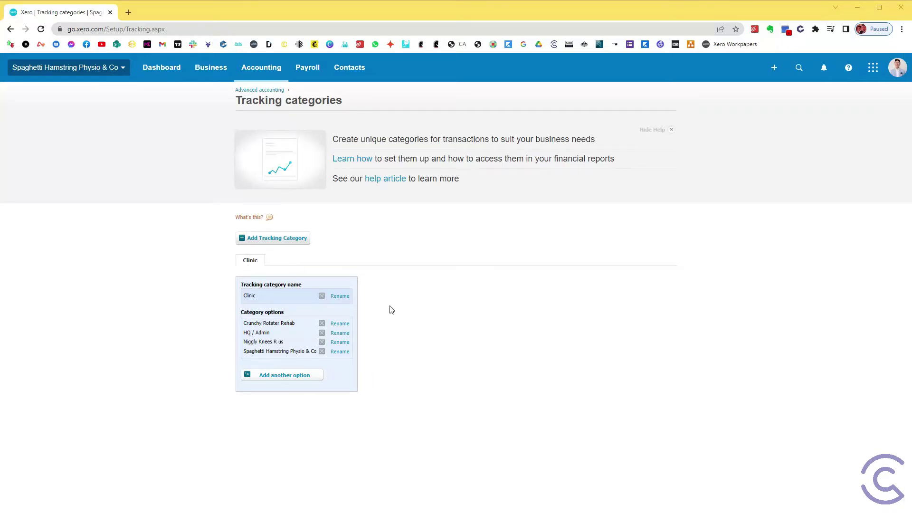
- Add a new tracking category named "120% Small Business Tech & Training Boost"
left_click(289, 242)
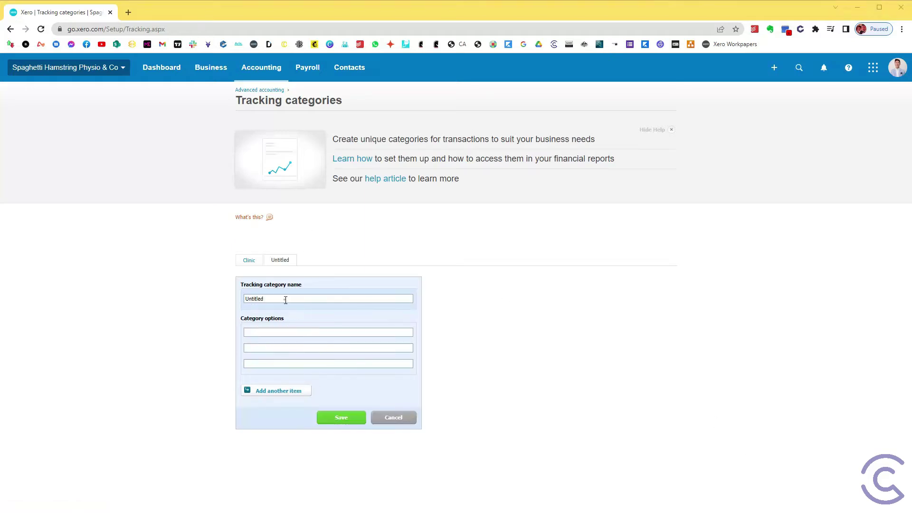
left_click(285, 299)
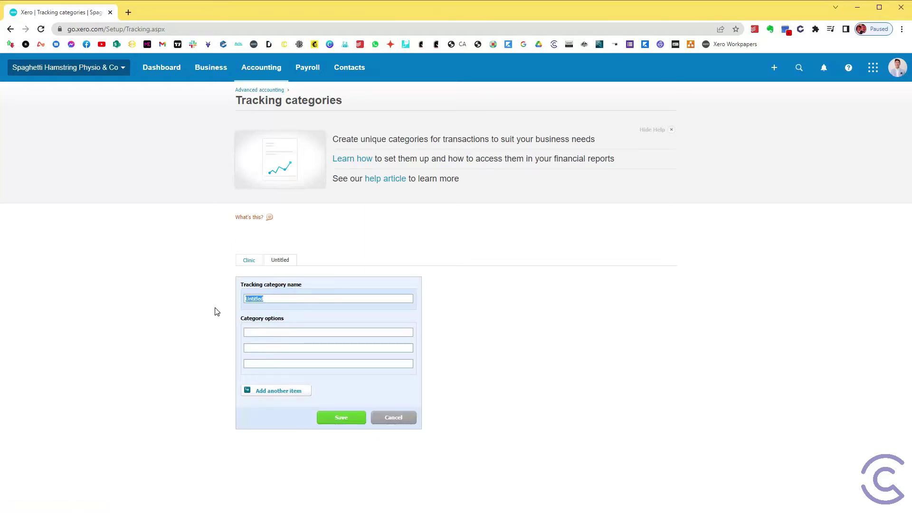
type("120% Smal")
type("l Busines")
type("s Tec")
type("h & Training Boost")
- Enter the category options "Small Business Technology Investment Boost" and "Small Business Skills and Training Boost" and save the tracking category
type("Small b")
type("Business")
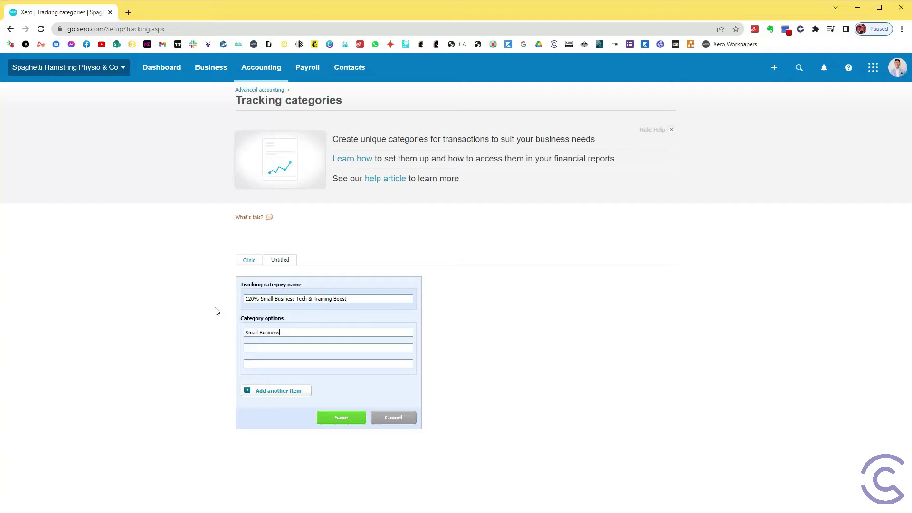
type(" Technology Investm")
type("ent Bo")
type("ost")
type("Small Business Skills")
type(" and Training Boost")
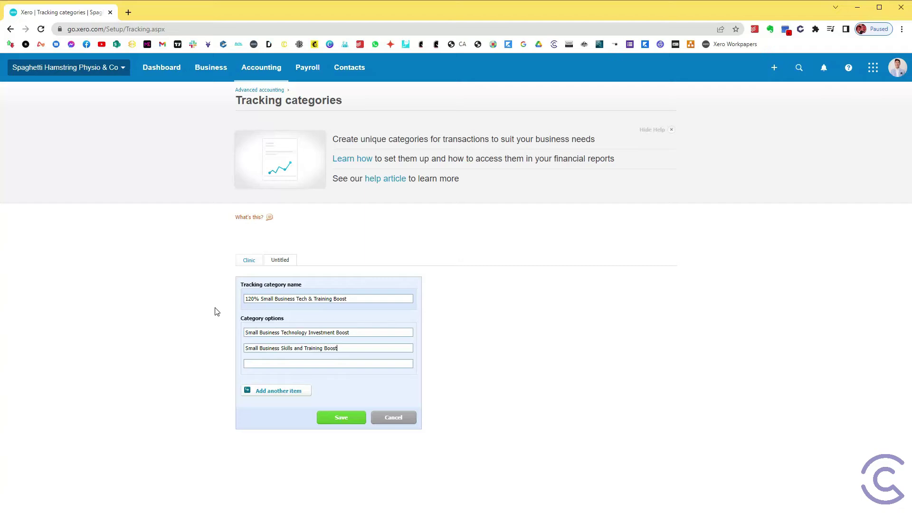
left_click(340, 418)
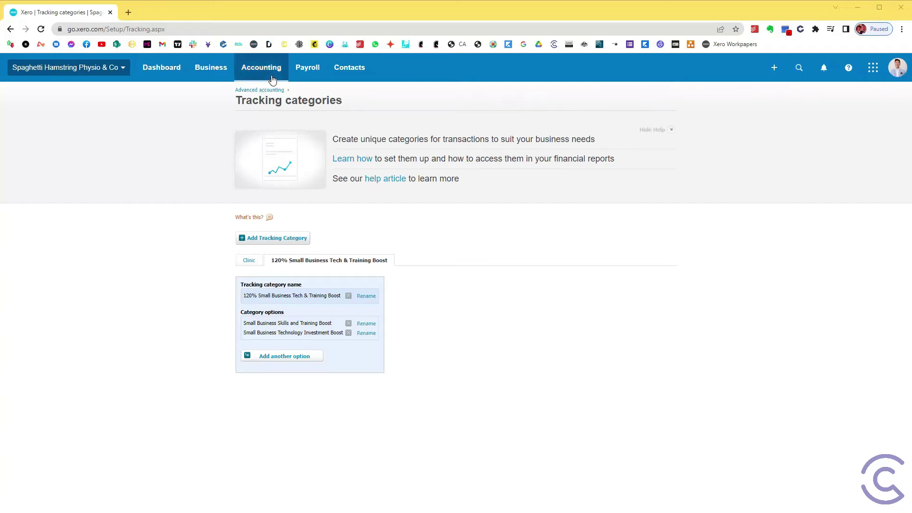
- Start a new account of type Expense with code 409 in the chart of accounts
left_click(272, 79)
left_click(327, 322)
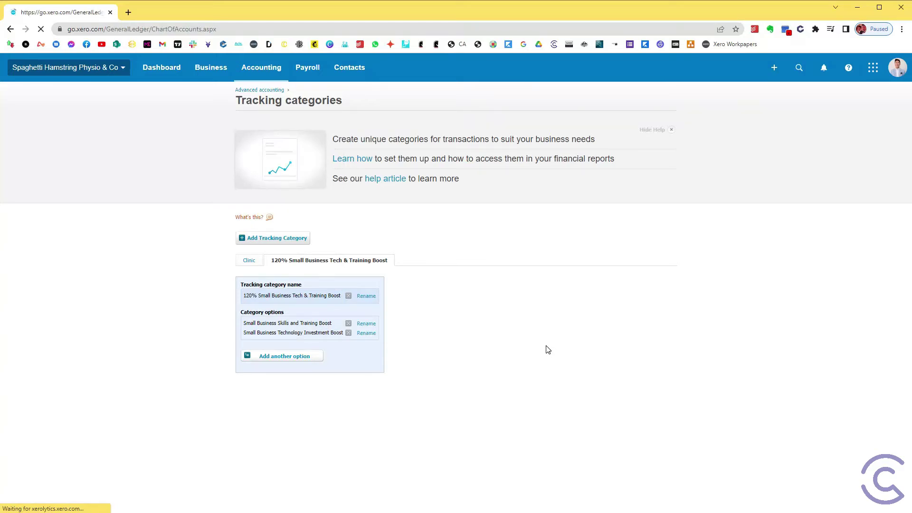
scroll(408, 327, "down", 5)
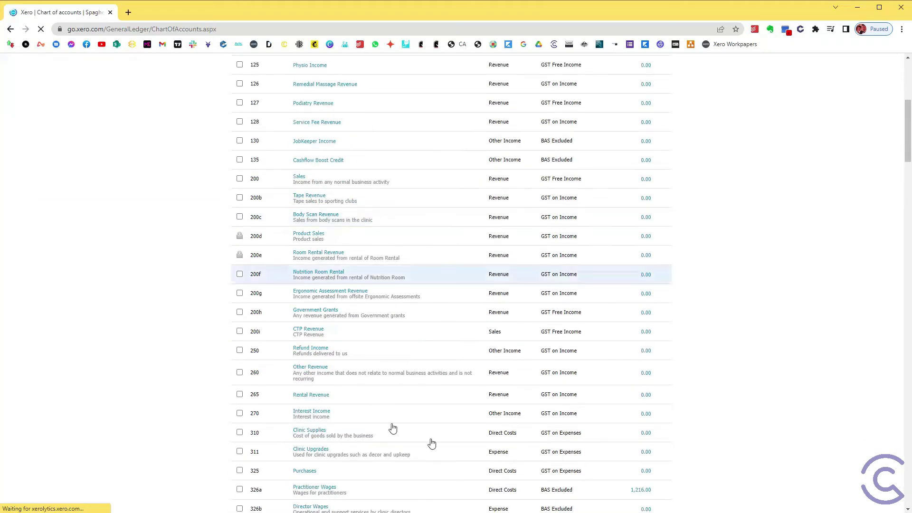
scroll(383, 254, "up", 4)
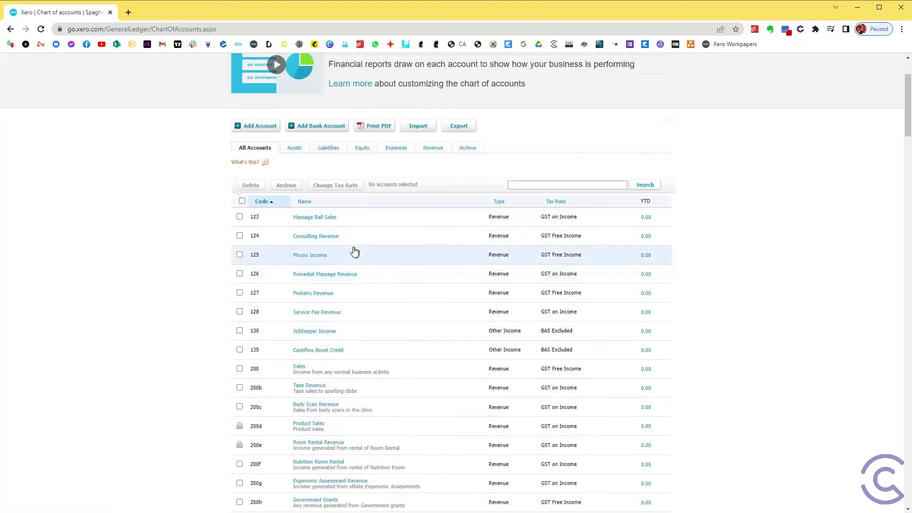
left_click(264, 126)
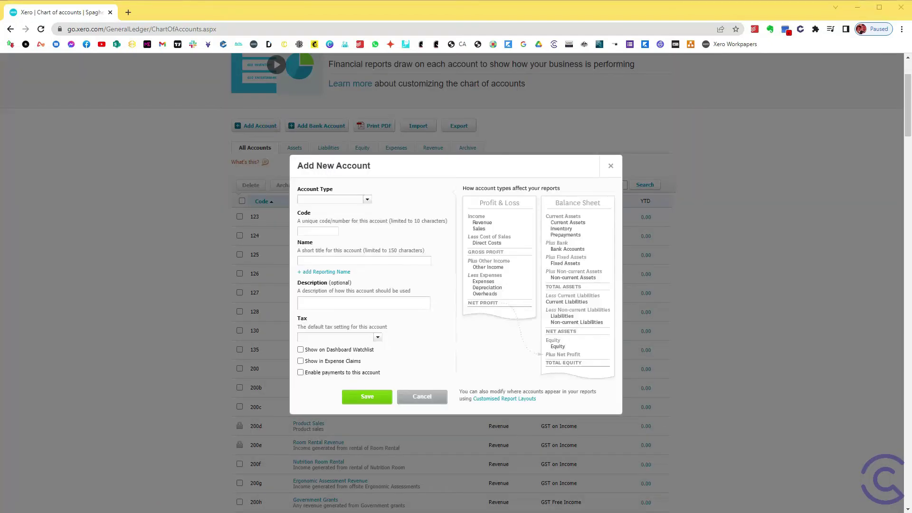
left_click(341, 199)
type("exp")
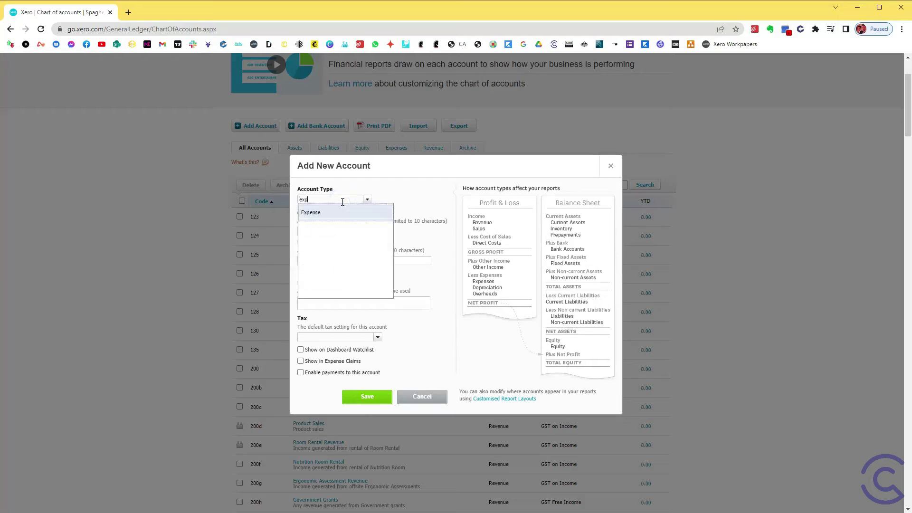
key("Tab")
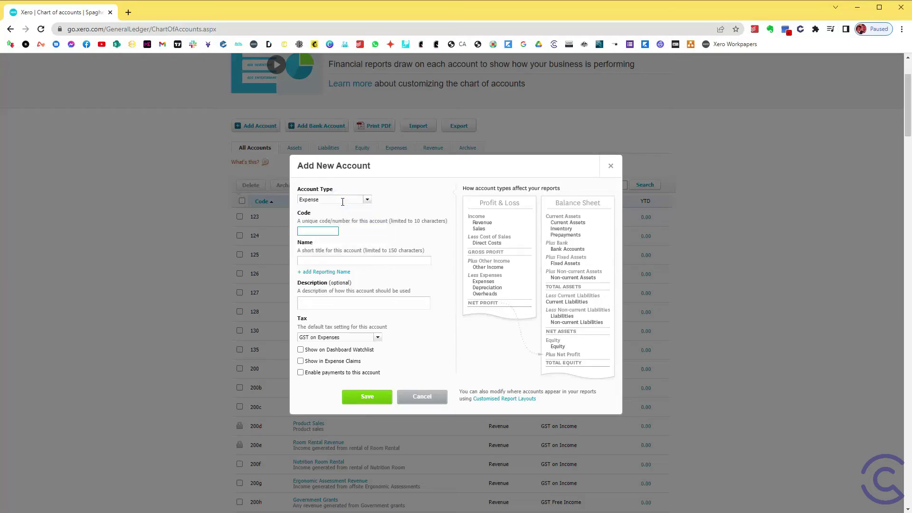
type("408")
key("BackSpace")
type("9")
- Name the new account "Small Business Technology Investment Boost" and save it
left_click(407, 270)
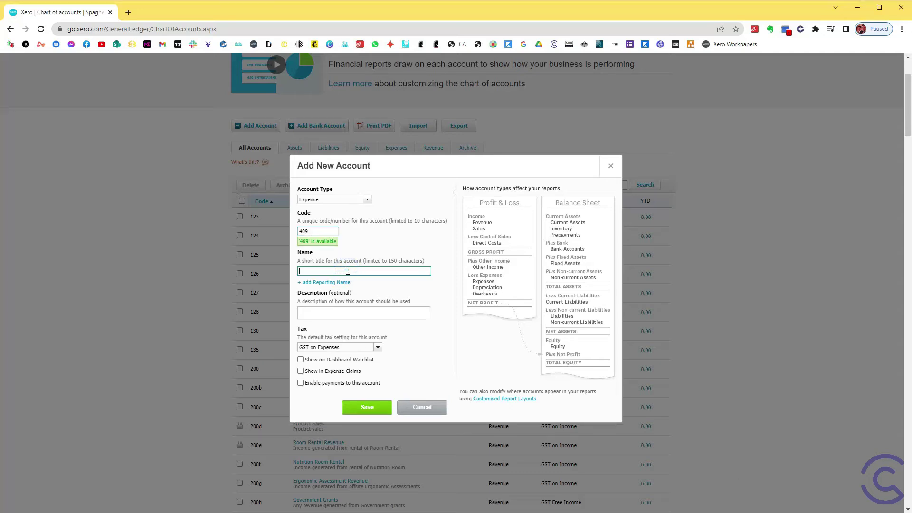
type("Small Business Technology Investment BOost")
key("BackSpace")
type("o")
left_click(378, 351)
left_click(446, 346)
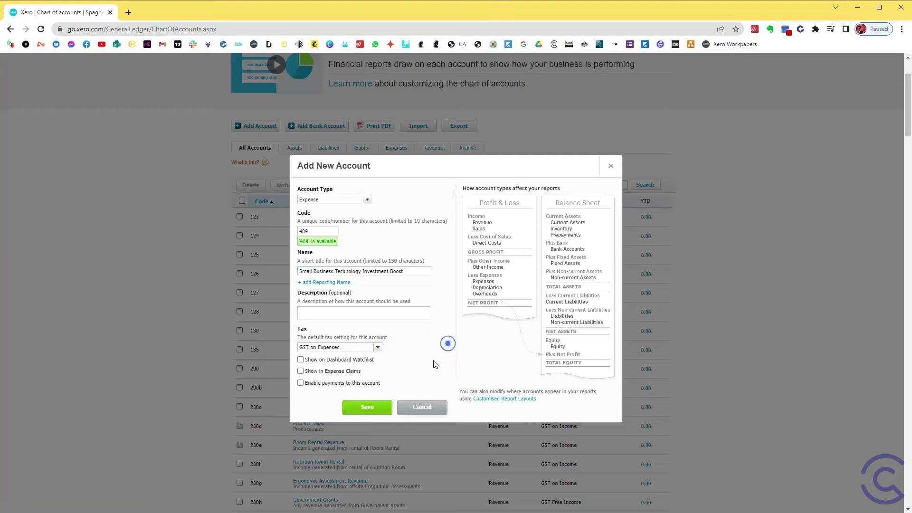
left_click(374, 407)
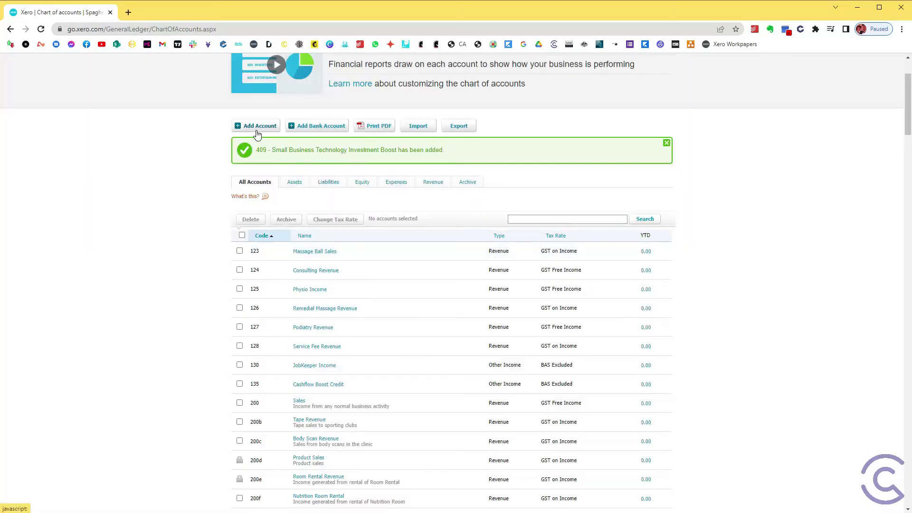
- Add an Expense account with code 410 named "Small Business Skills and Training Boost" and save it
left_click(257, 126)
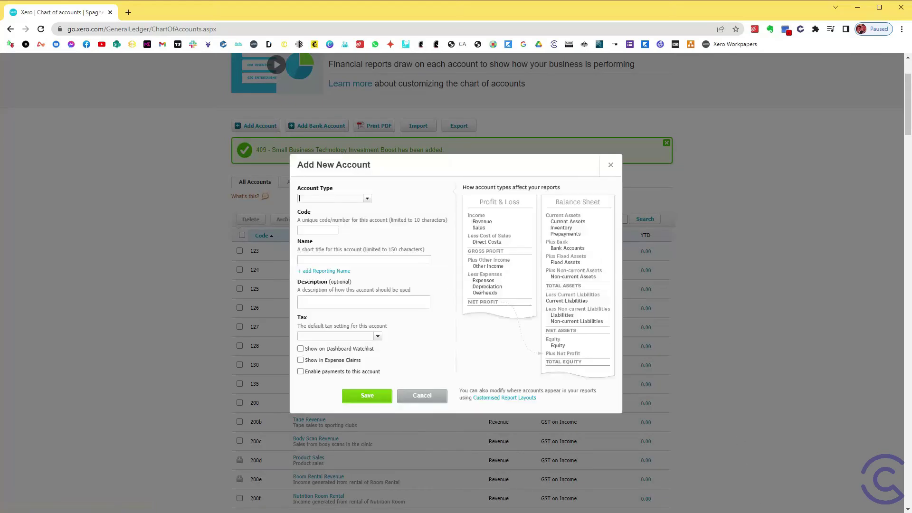
type("ex")
key("Tab")
key("Tab")
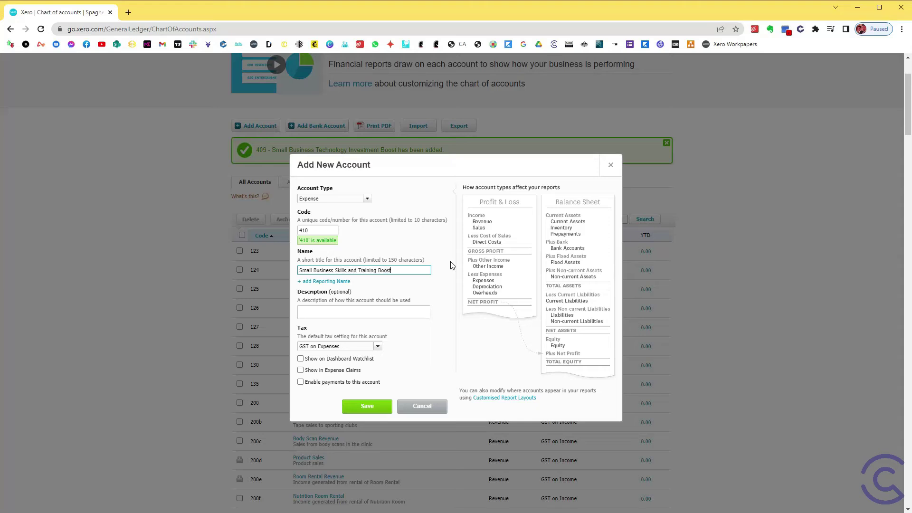
left_click(366, 406)
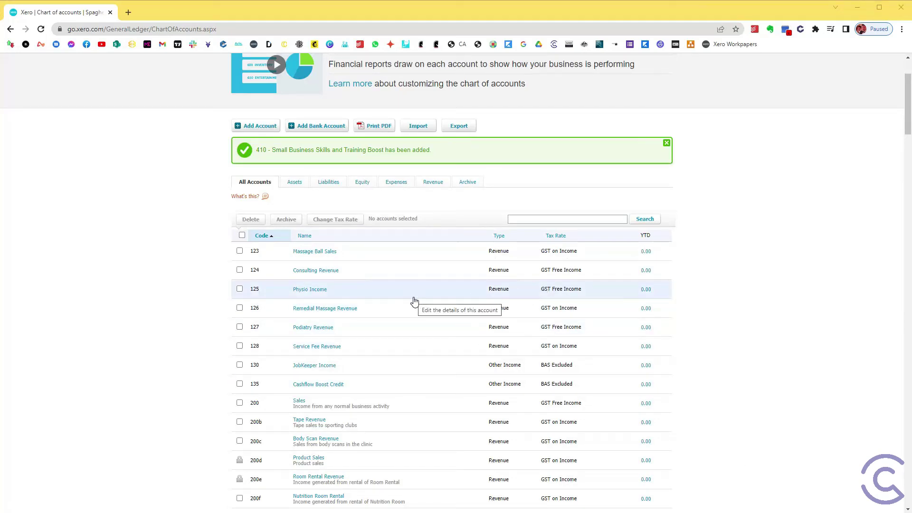
- Open the Transaction Account's items to reconcile from the dashboard and go to the Microsoft Tech Spend line
scroll(414, 301, "up", 2)
left_click(174, 74)
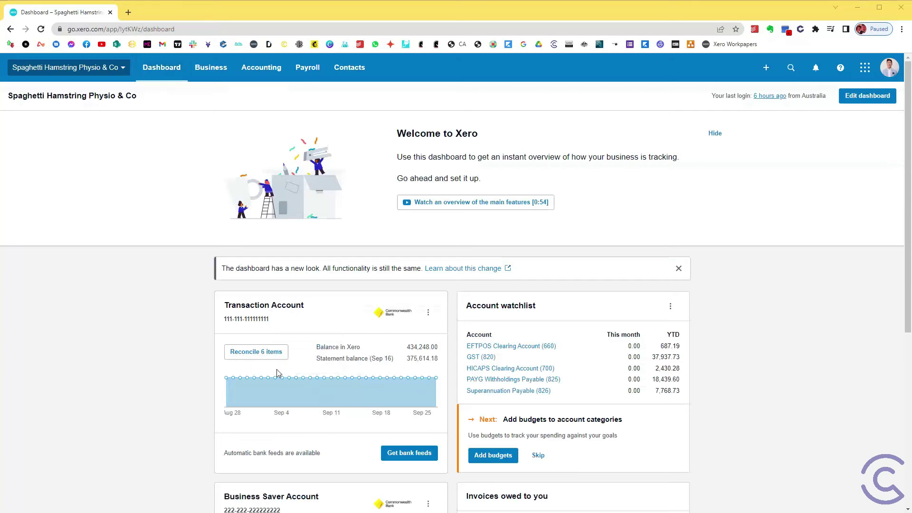
left_click(269, 352)
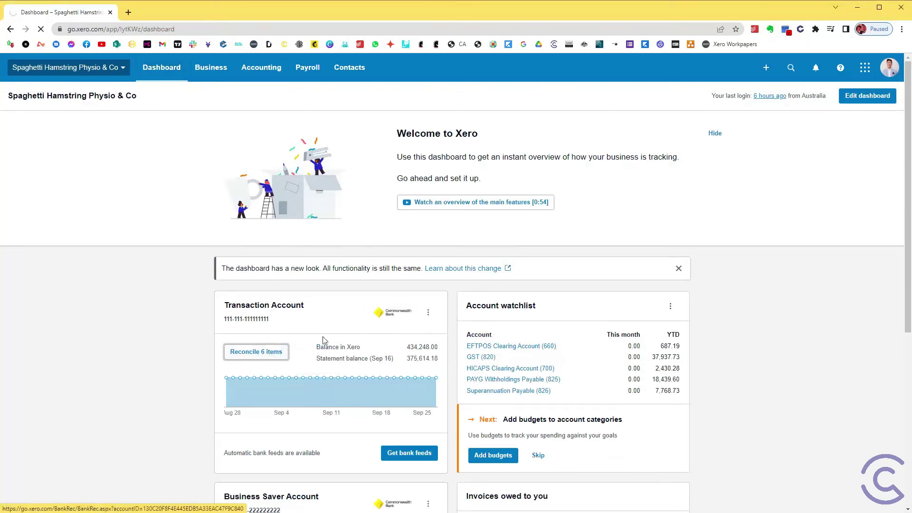
scroll(483, 354, "down", 1)
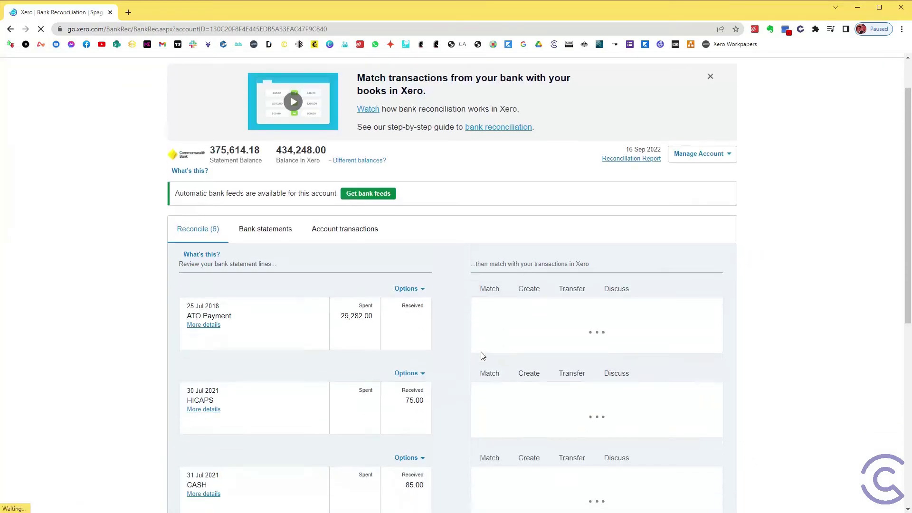
scroll(483, 356, "down", 7)
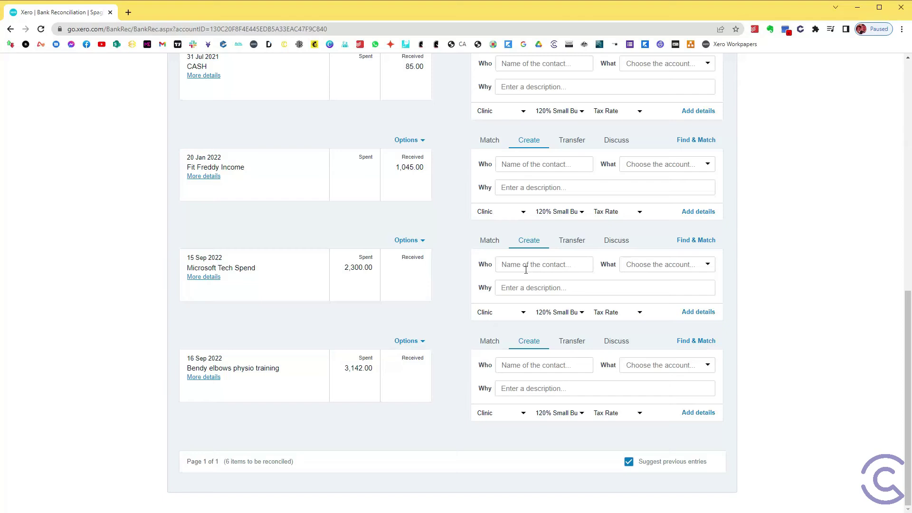
double_click(482, 265)
left_click(599, 264)
type("sub")
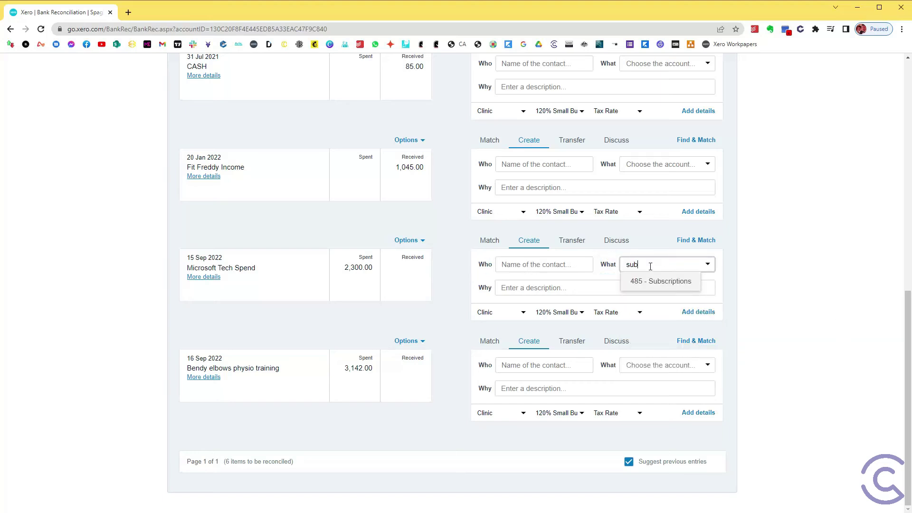
key("BackSpace")
key("BackSpace")
key("BackSpace")
type("tec")
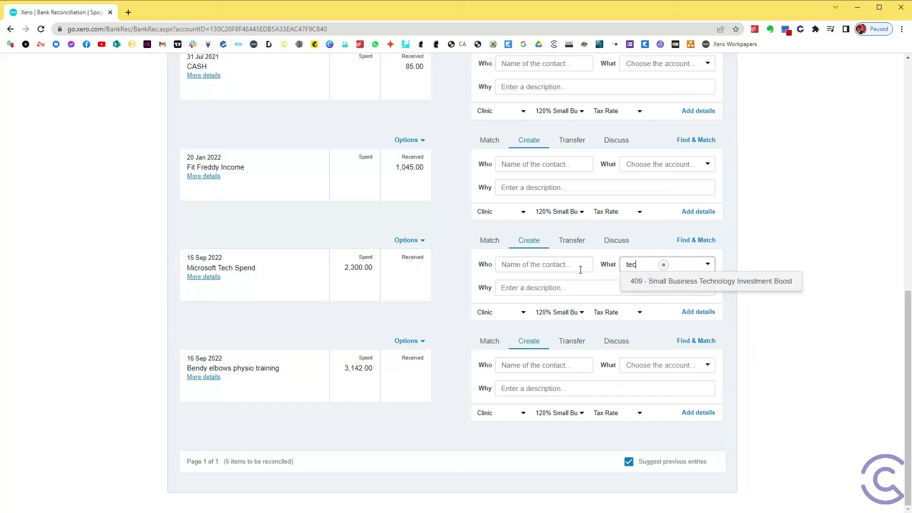
key("BackSpace")
key("BackSpace")
key("BackSpace")
- Code the Microsoft Tech Spend line to 485 - Subscriptions with the tracking option Small Business Technology Investment Boost
type("su")
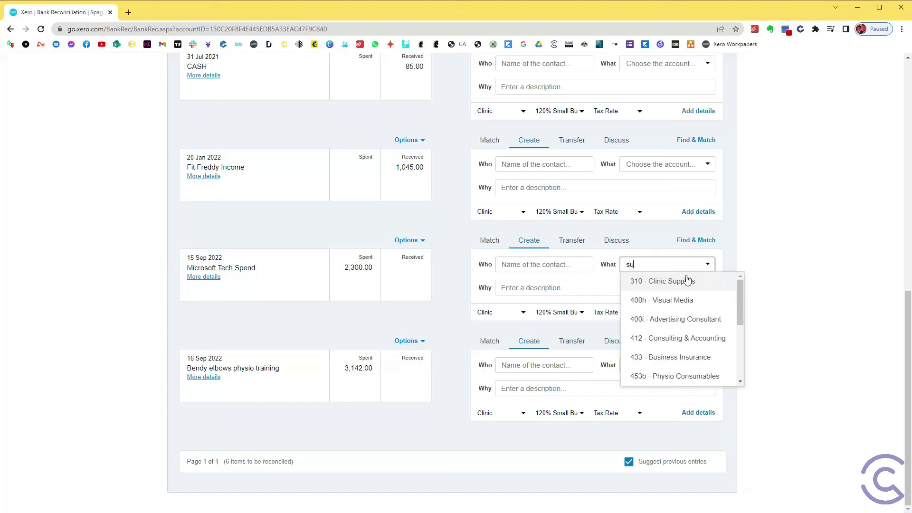
type("b")
left_click(669, 279)
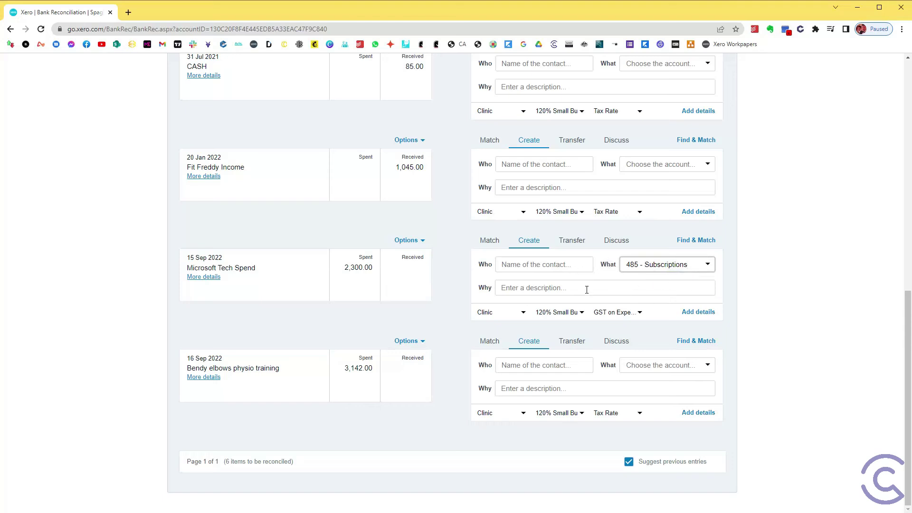
left_click(582, 314)
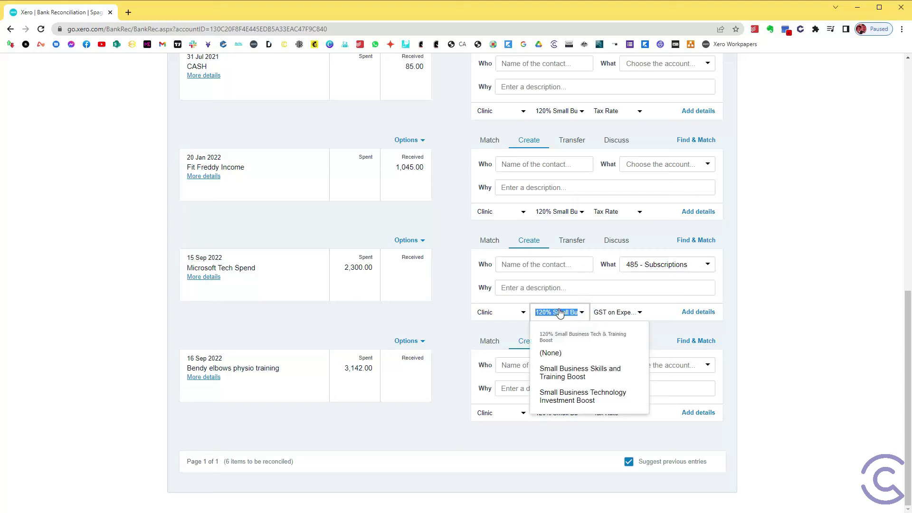
left_click(588, 398)
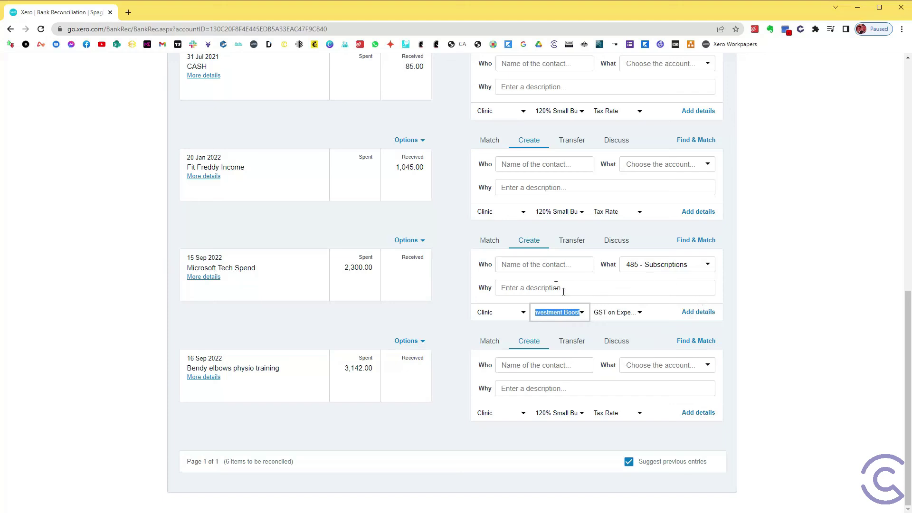
left_click(581, 314)
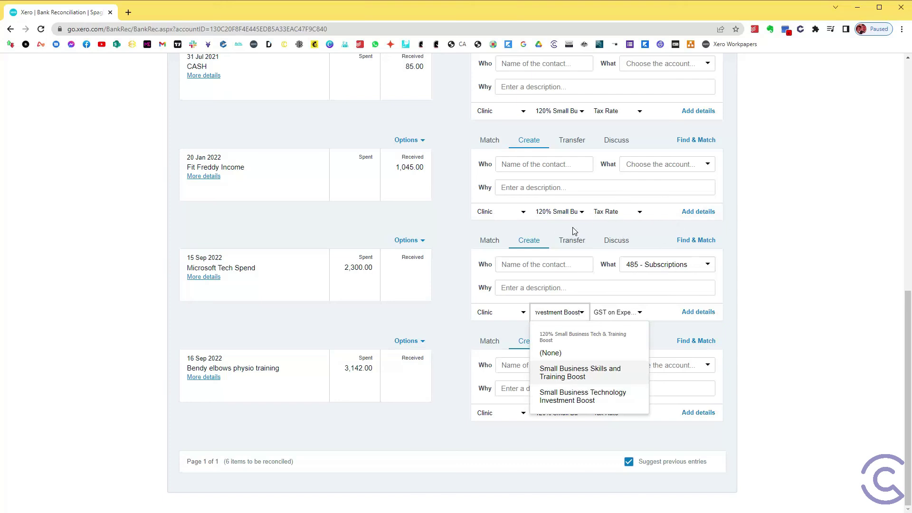
left_click(769, 286)
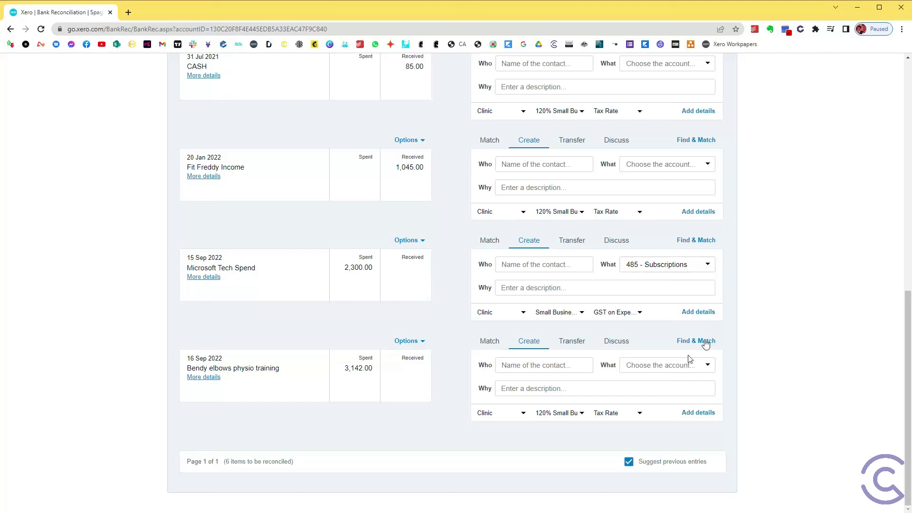
- Set the account of the Bendy elbows physio training line to 405a - Clinic Education/Training
left_click(645, 370)
type("tra")
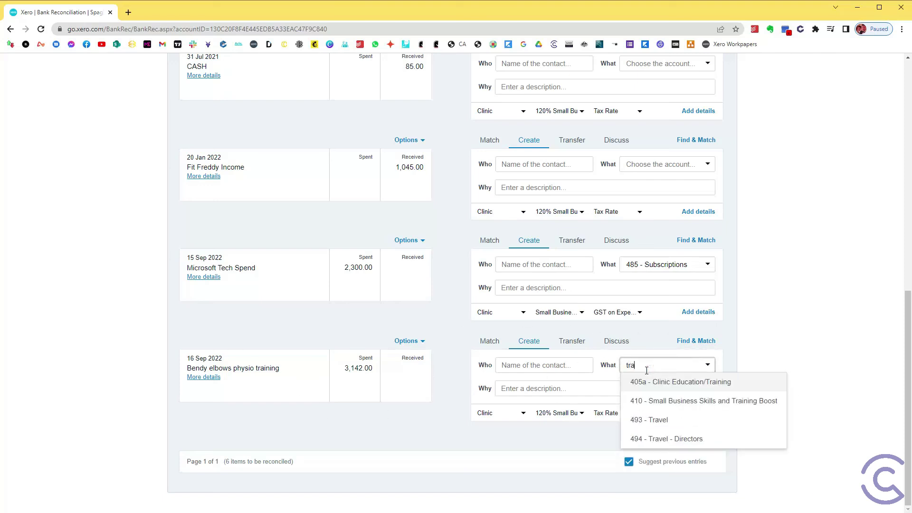
left_click(661, 383)
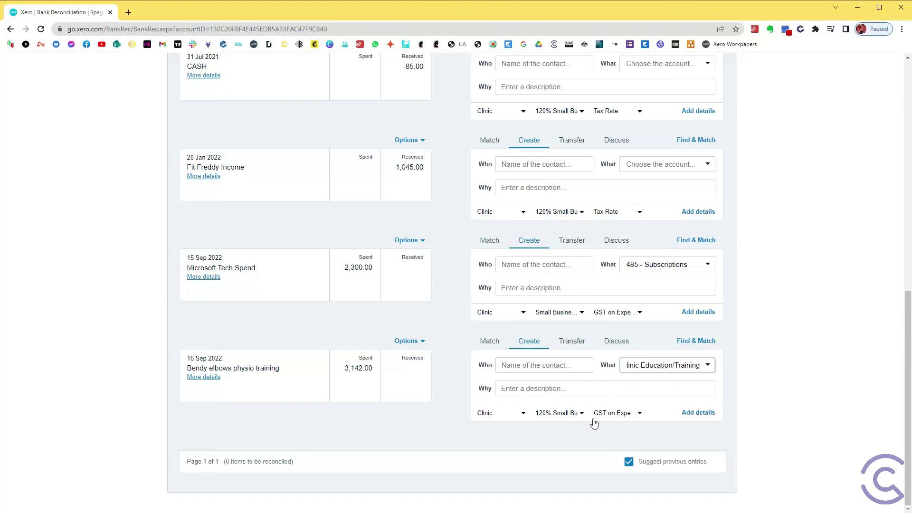
- Set the tracking option of the Bendy elbows physio training line to Small Business Skills and Training Boost
left_click(576, 414)
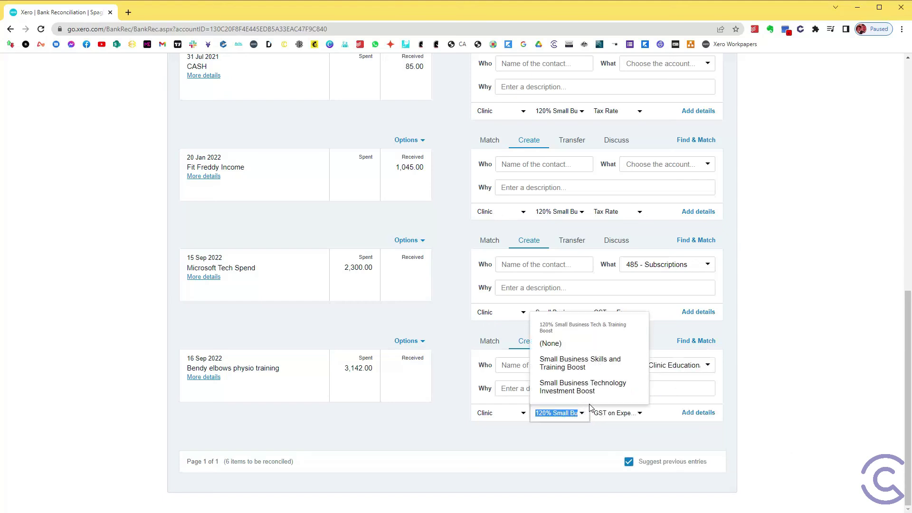
left_click(593, 364)
left_click(807, 362)
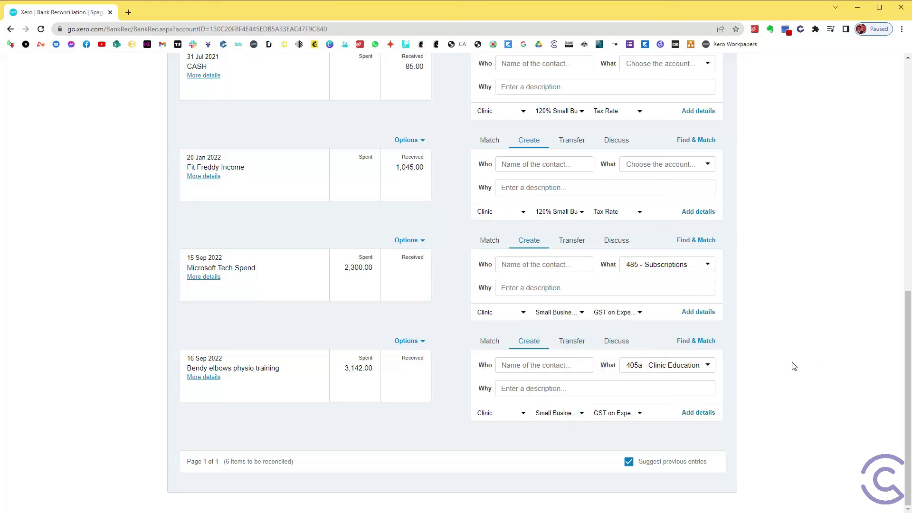
- Set the 120% Small Business Tech & Training Boost tracking to (None) on the Microsoft Tech Spend and Bendy elbows physio training lines
left_click(575, 314)
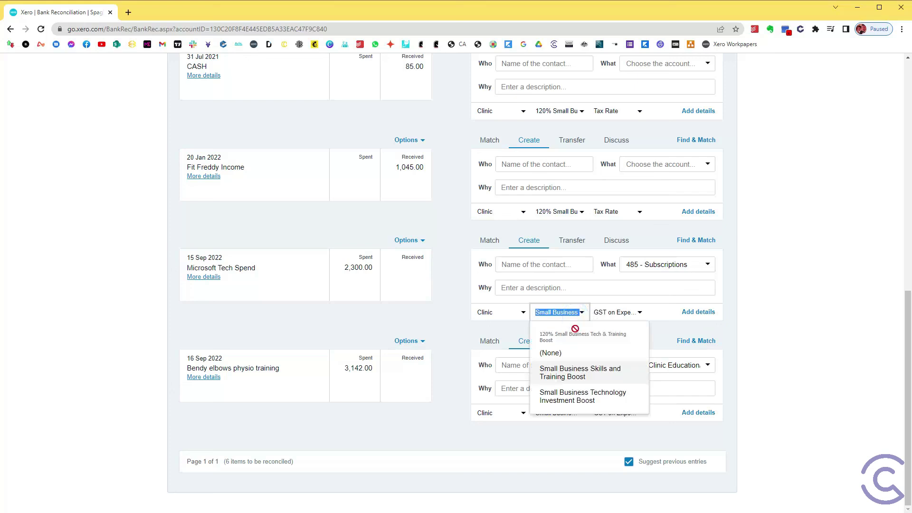
left_click(573, 355)
left_click(570, 412)
left_click(568, 342)
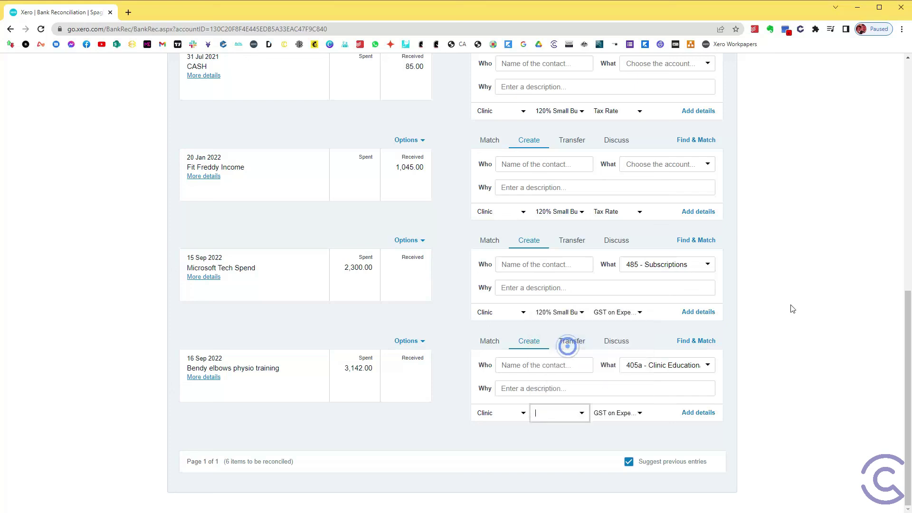
left_click(789, 306)
- Change the account of the Microsoft Tech Spend line to 409 - Small Business Technology Investment Boost
left_click(691, 266)
left_click(708, 264)
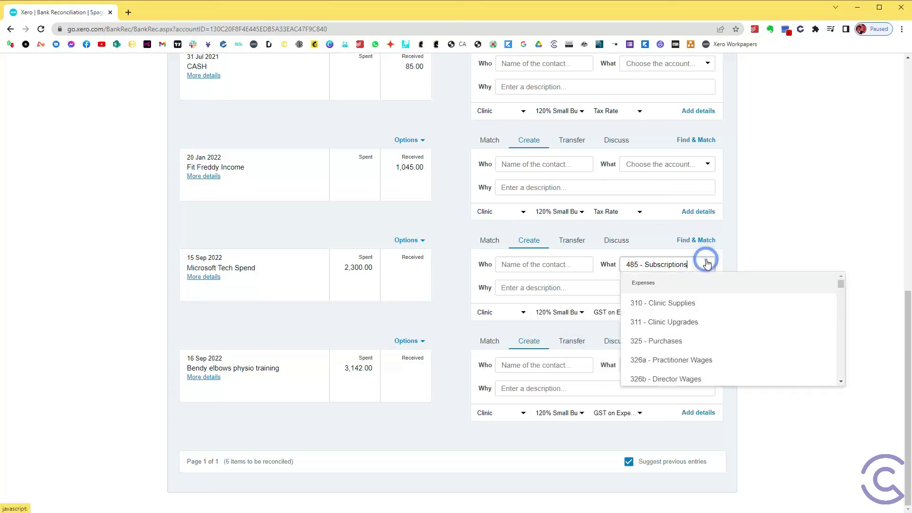
type("tech")
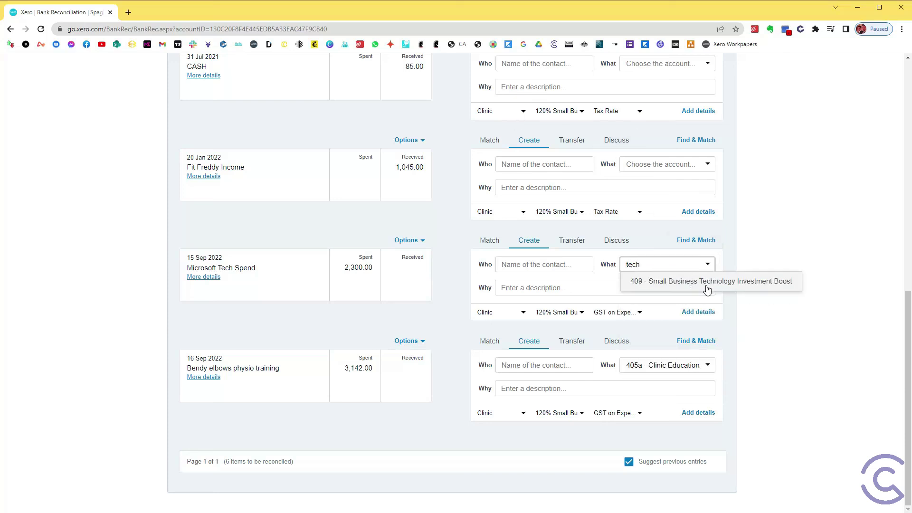
left_click(707, 288)
- Change the account of the Bendy elbows physio training line to 410 - Small Business Skills and Training Boost
left_click(700, 361)
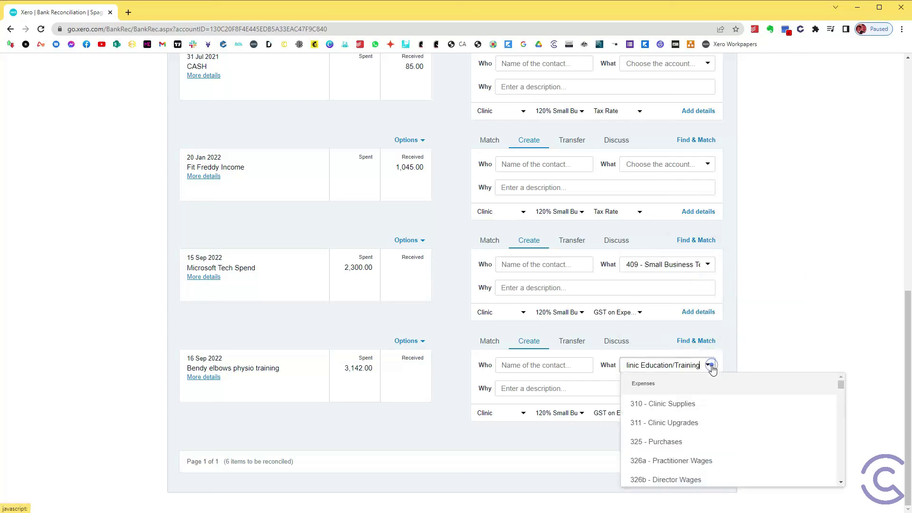
type("train")
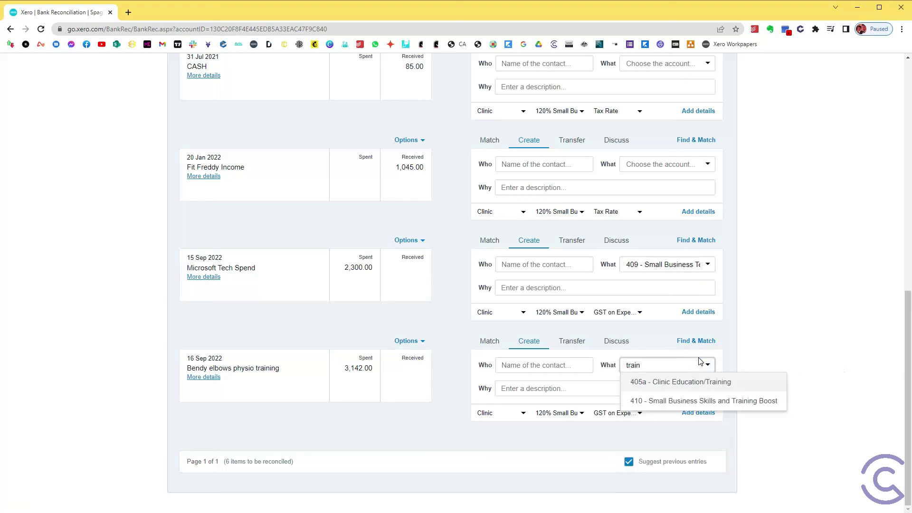
left_click(762, 404)
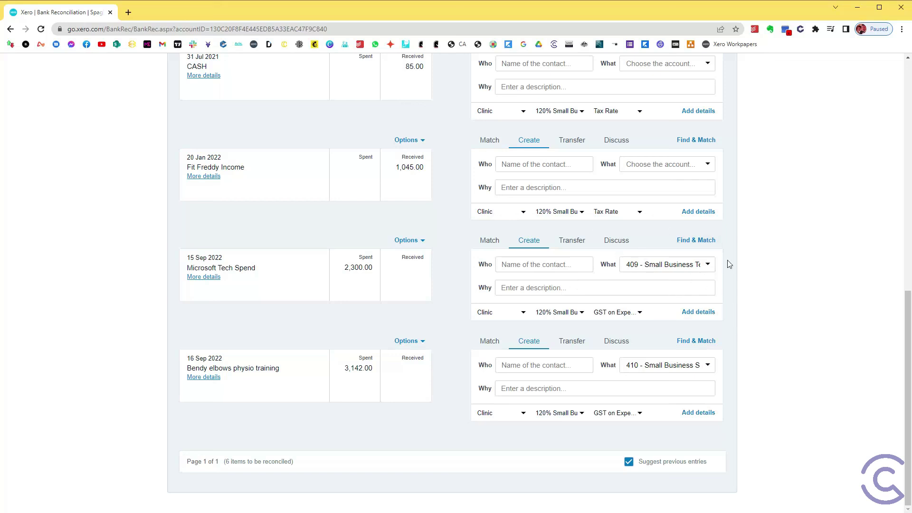
left_click(681, 264)
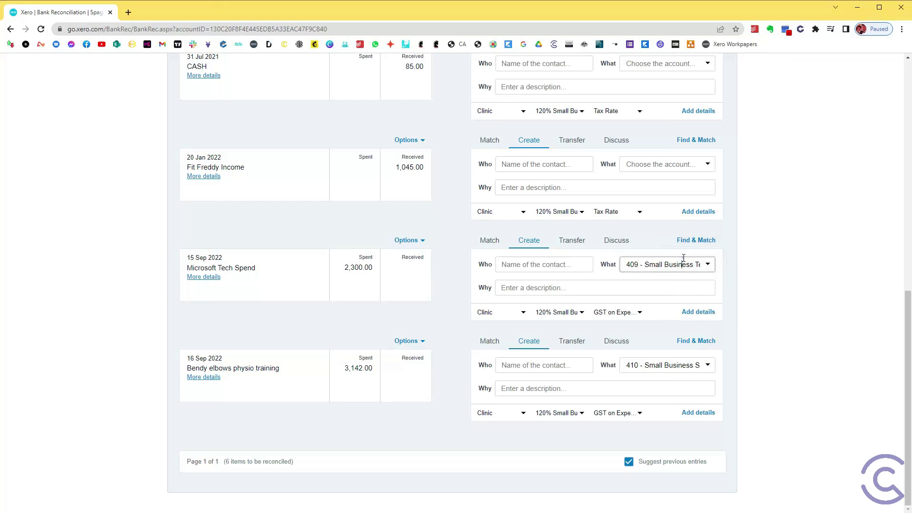